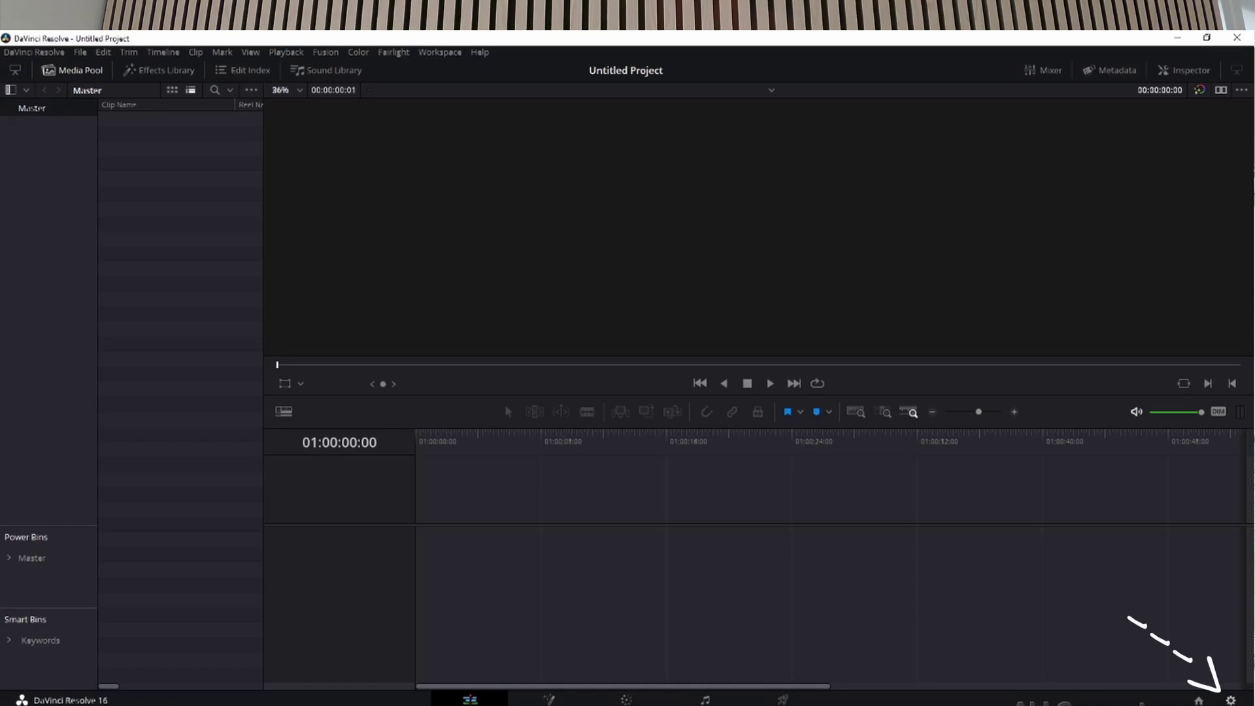
Step: Set the project's timeline resolution to 2704 x 1520 in Project Settings
key(shift+9)
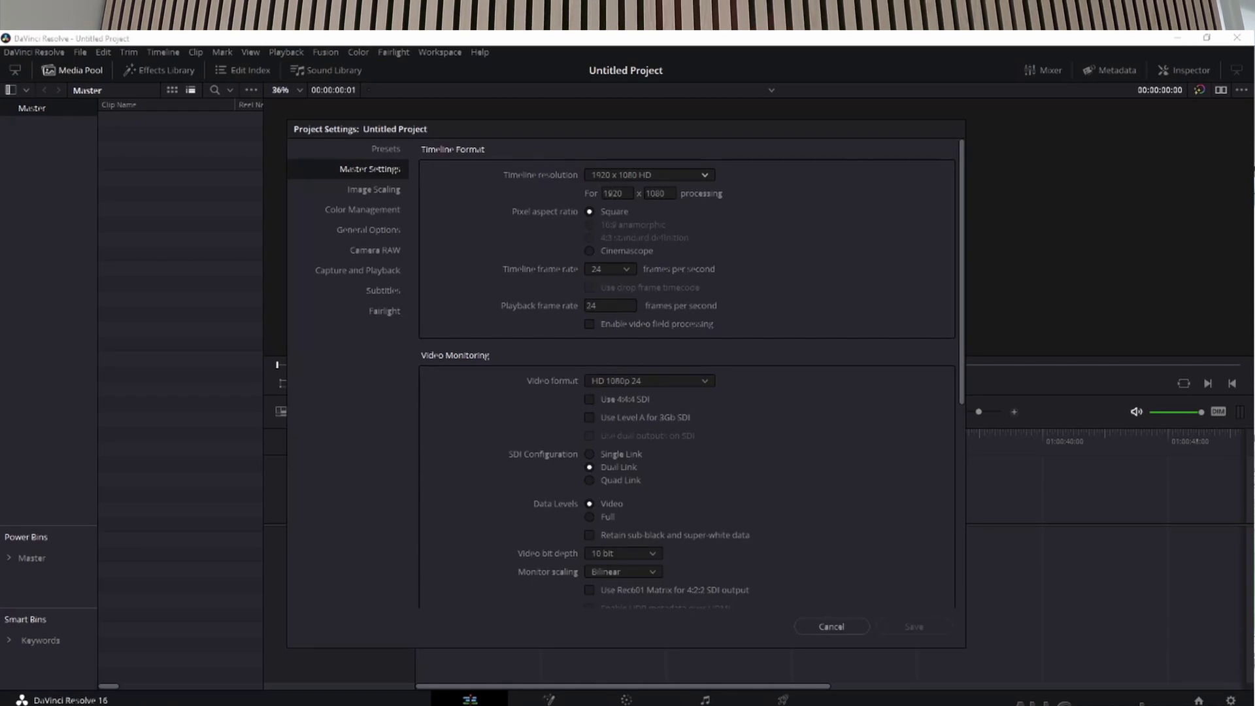
click(613, 193)
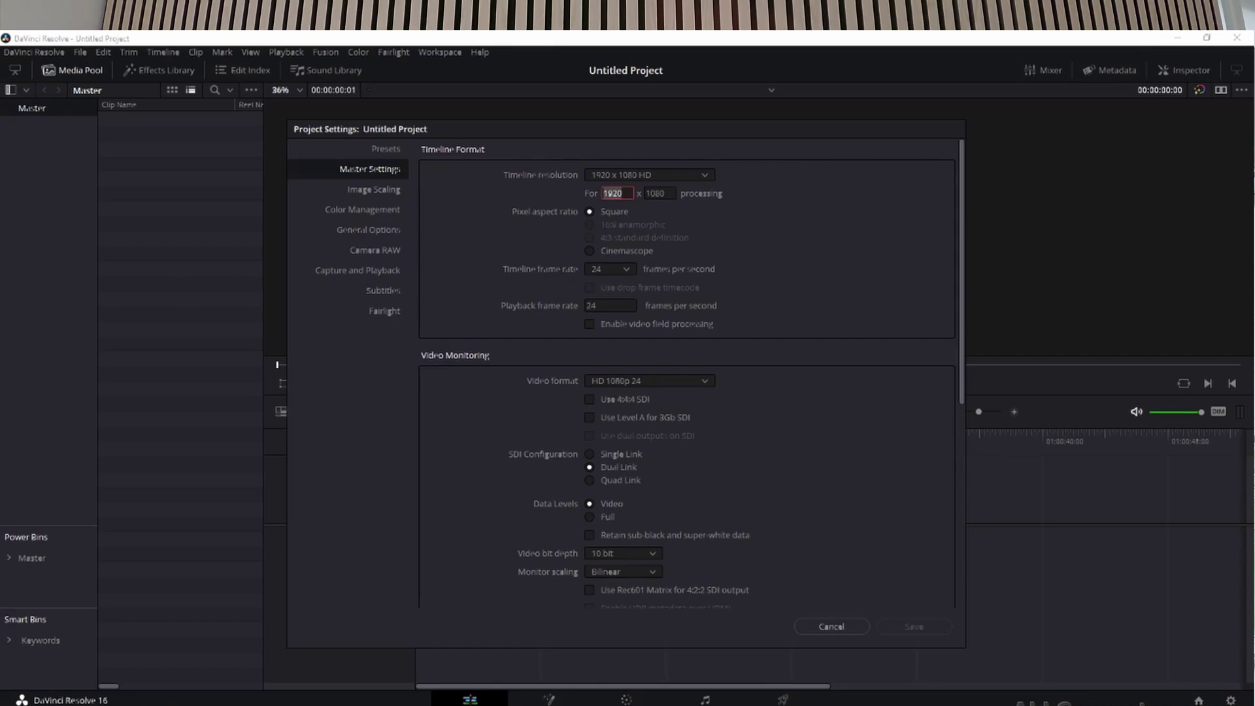
text(27)
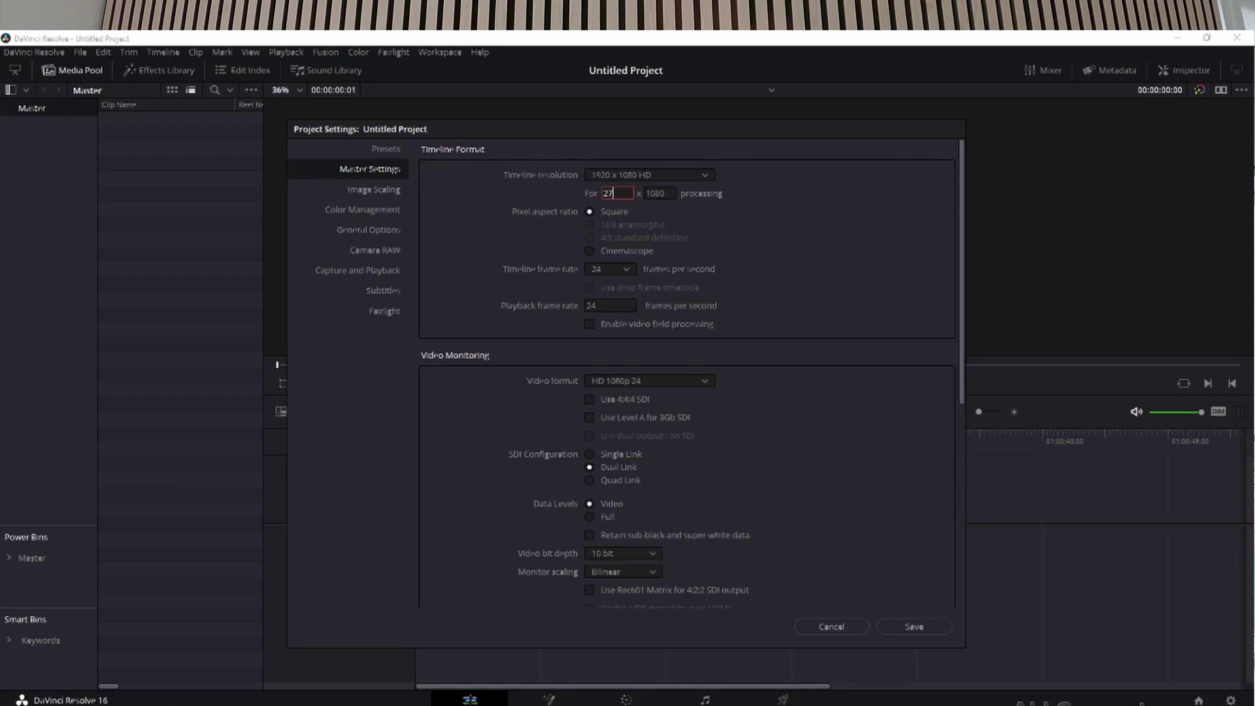
text(04)
key(Tab)
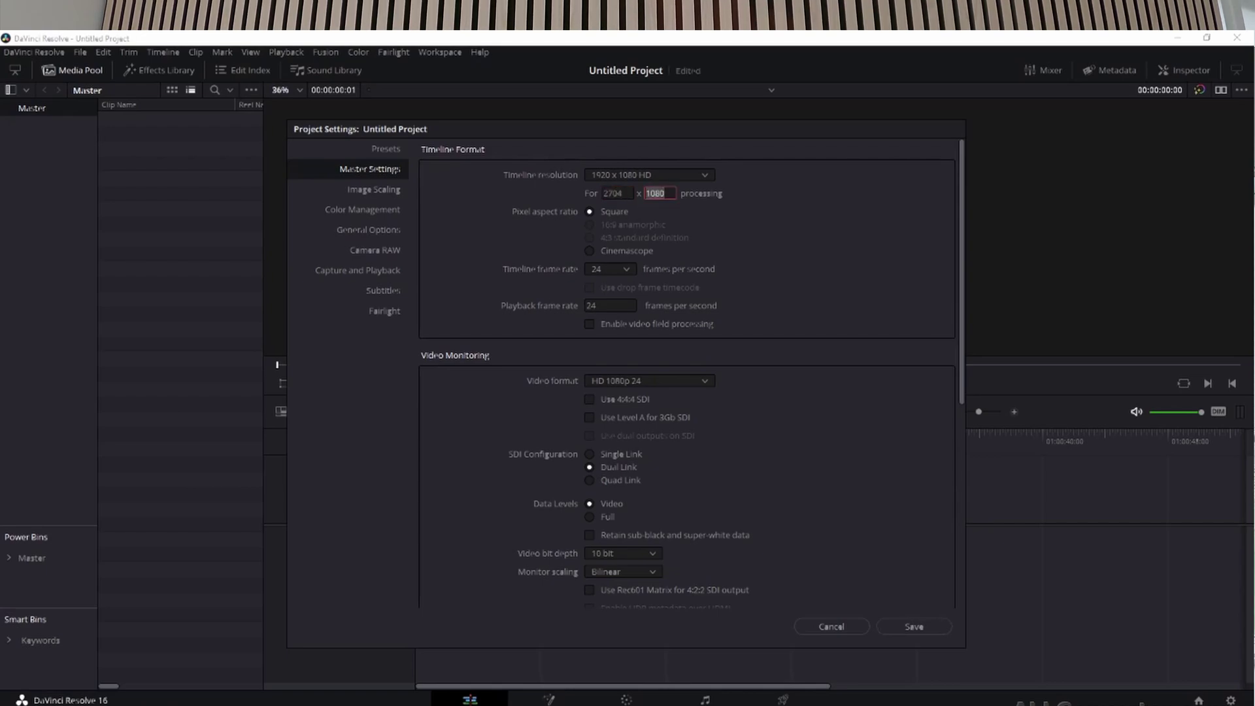
text(1520)
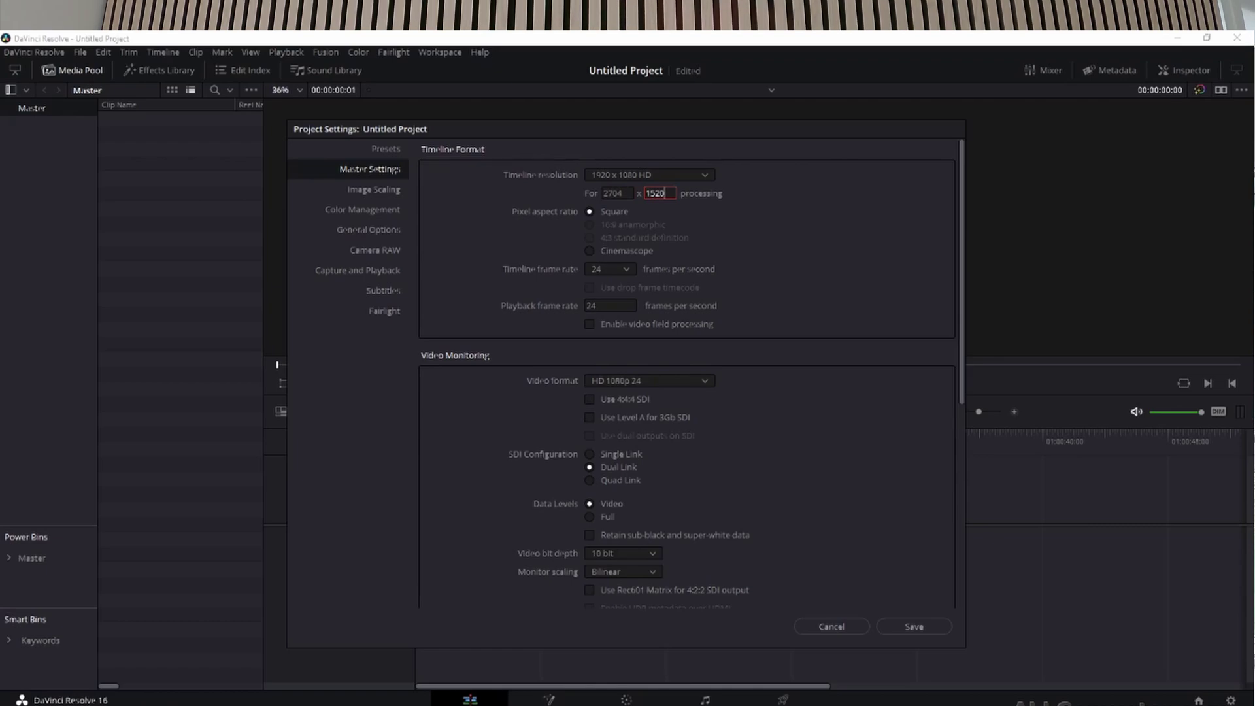
Step: Change the timeline frame rate to 60 fps and save the project settings
click(609, 268)
key(Up)
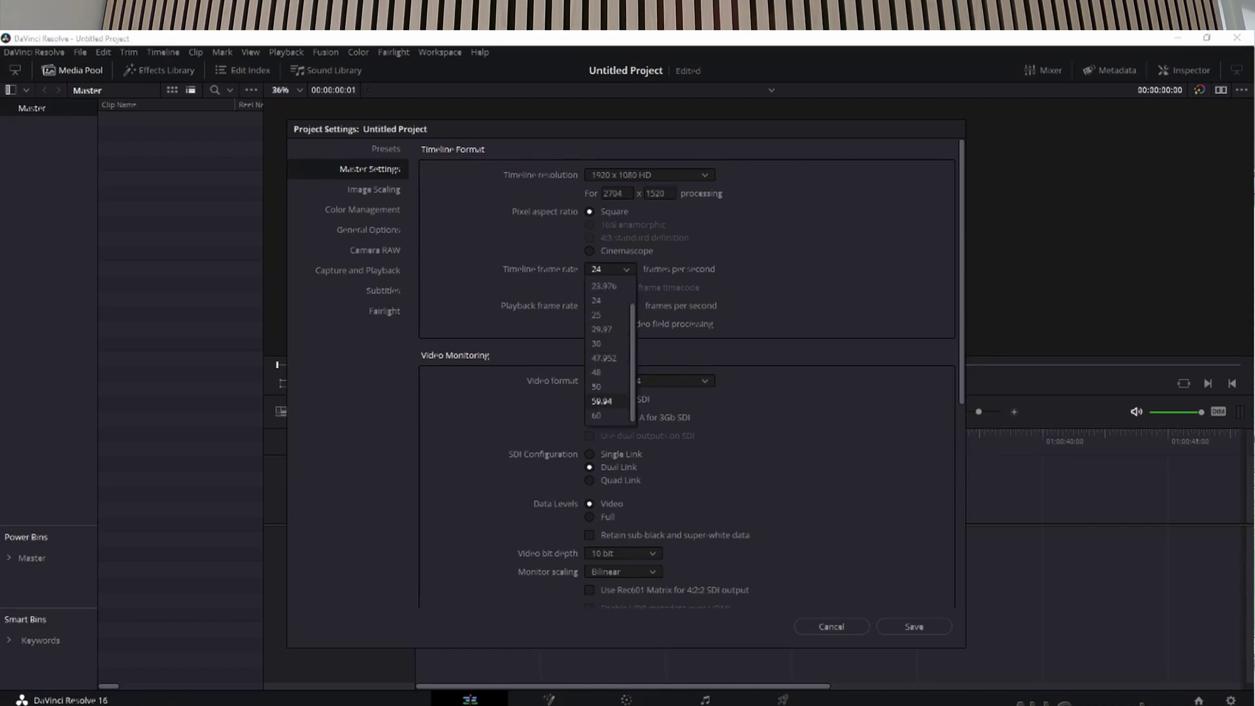
key(Return)
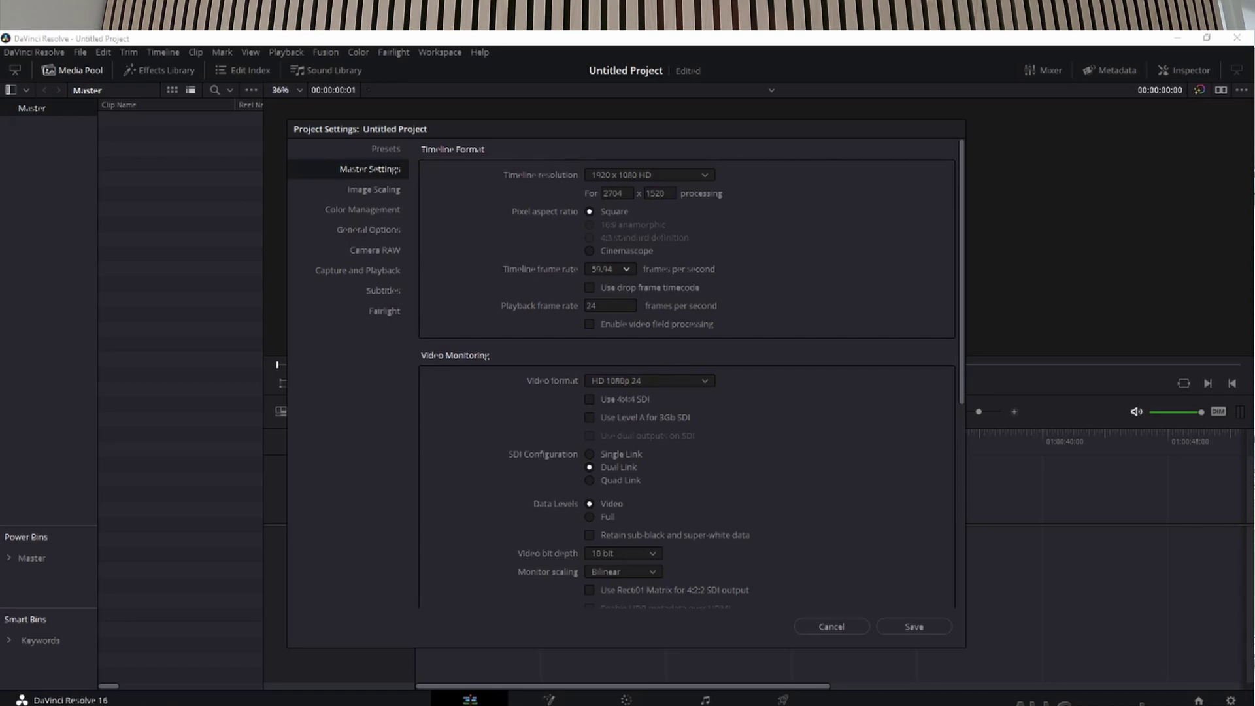
key(space)
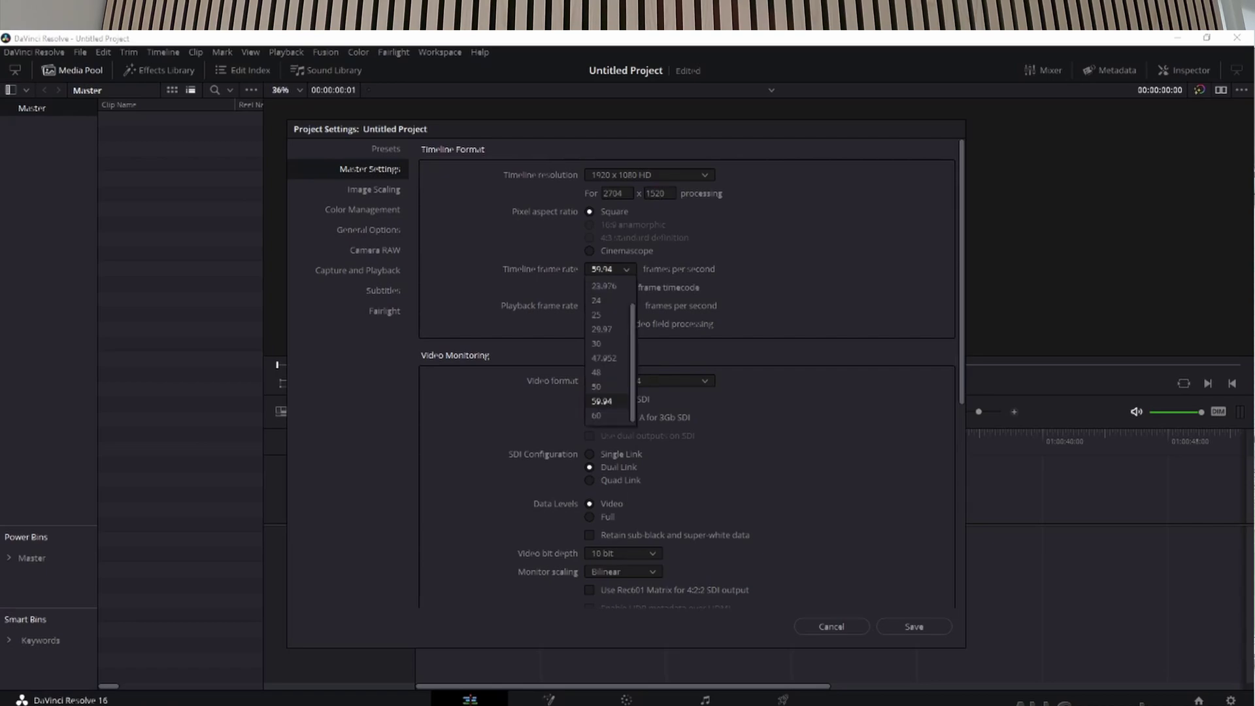
key(Down)
key(Return)
key(Tab)
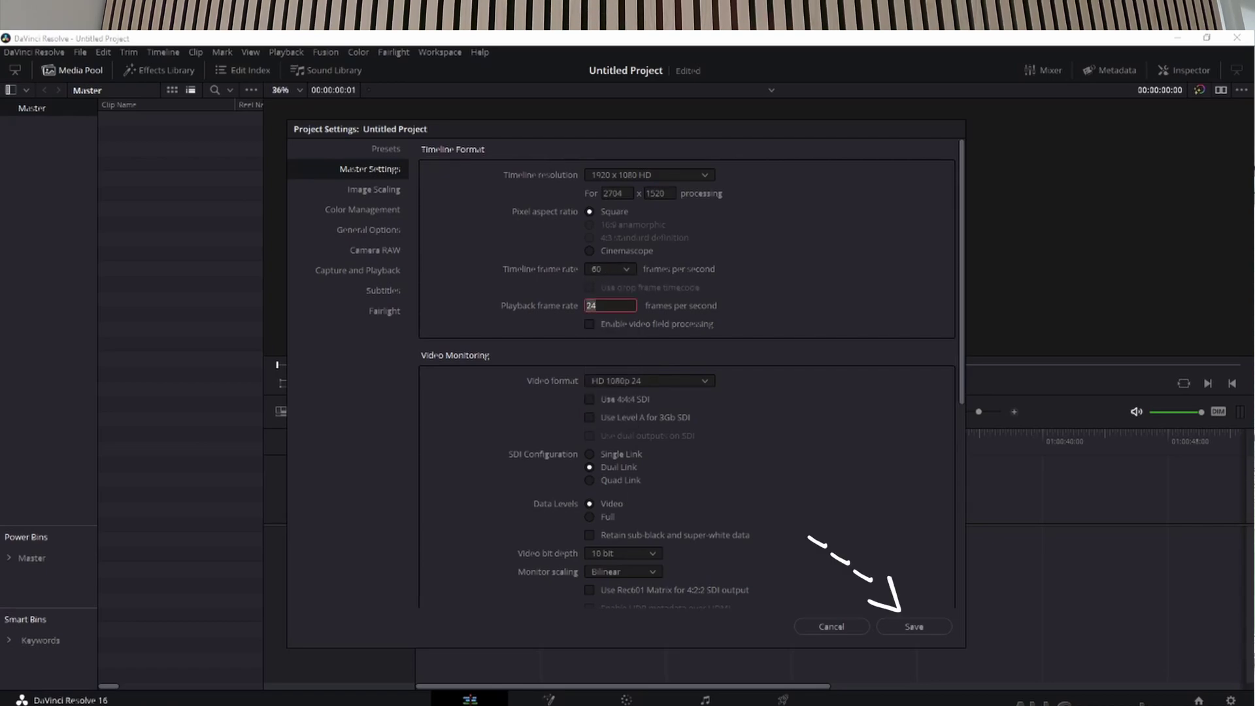
key(Return)
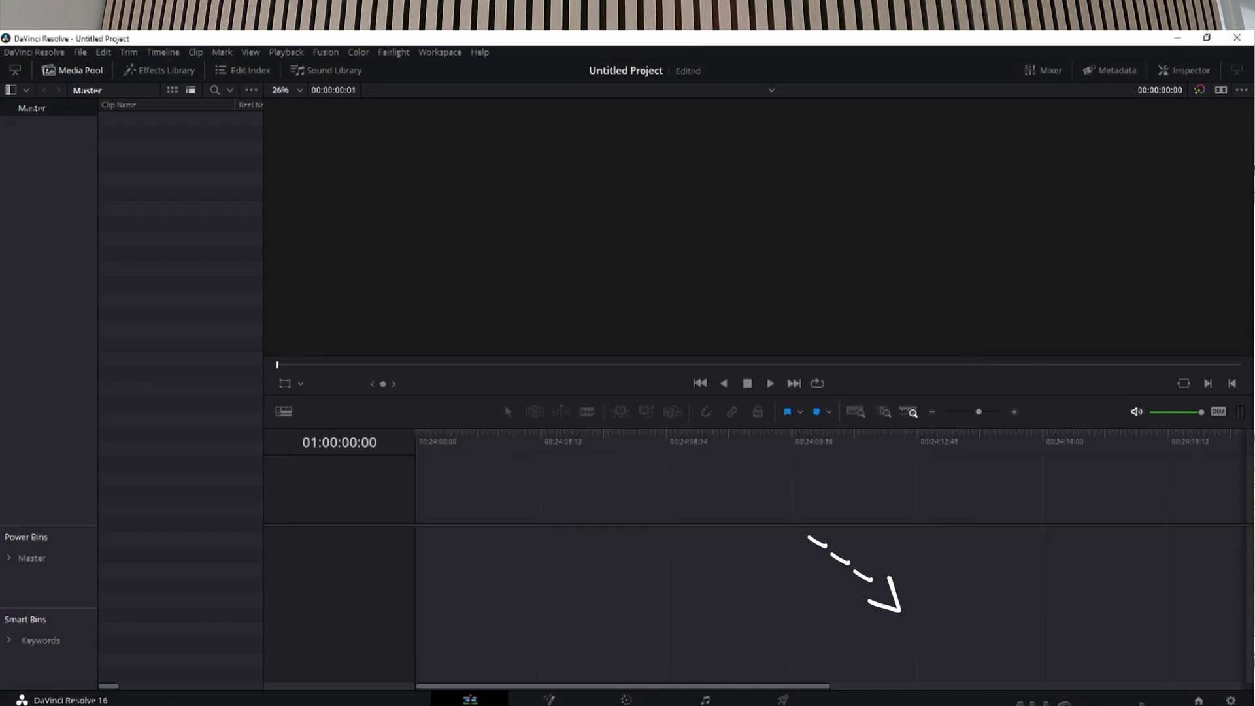
Step: Add DJIU0003.mp4 to the timeline and blade it at two points near its start
key(alt+Tab)
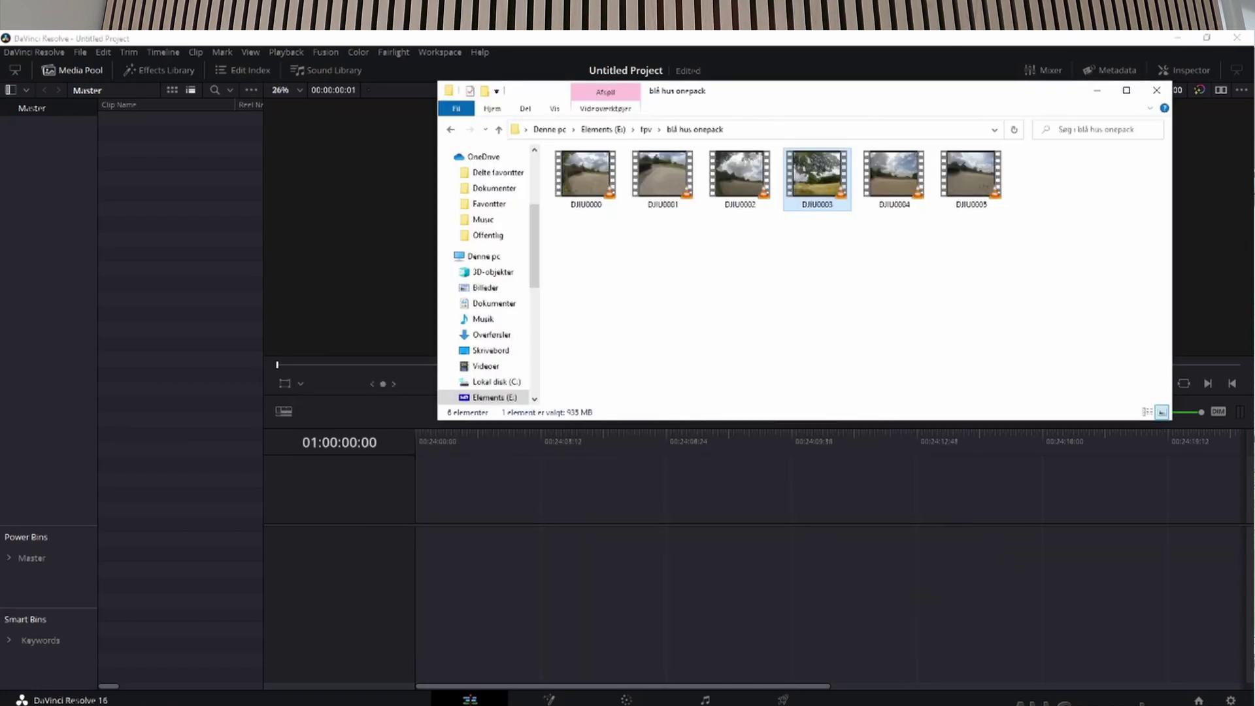
drag(818, 175, 476, 499)
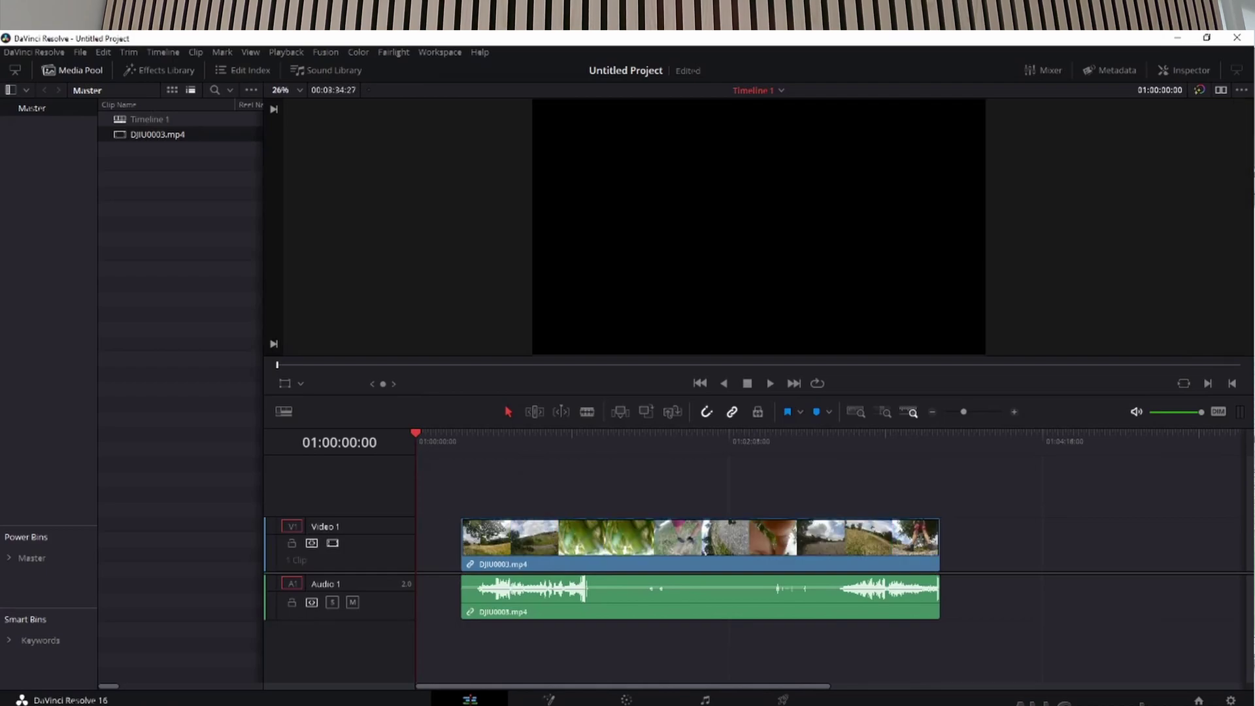
key(b)
click(505, 564)
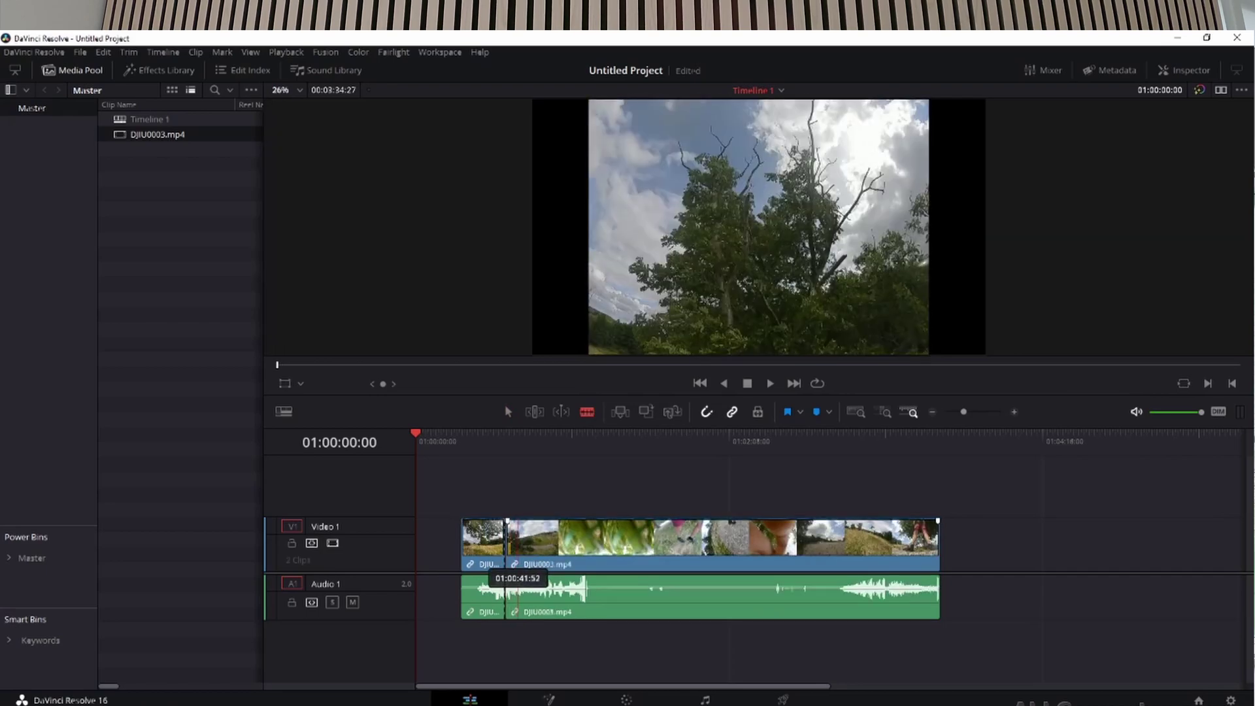
click(517, 569)
Step: Delete the first short piece and slide the remaining section to the timeline start
key(a)
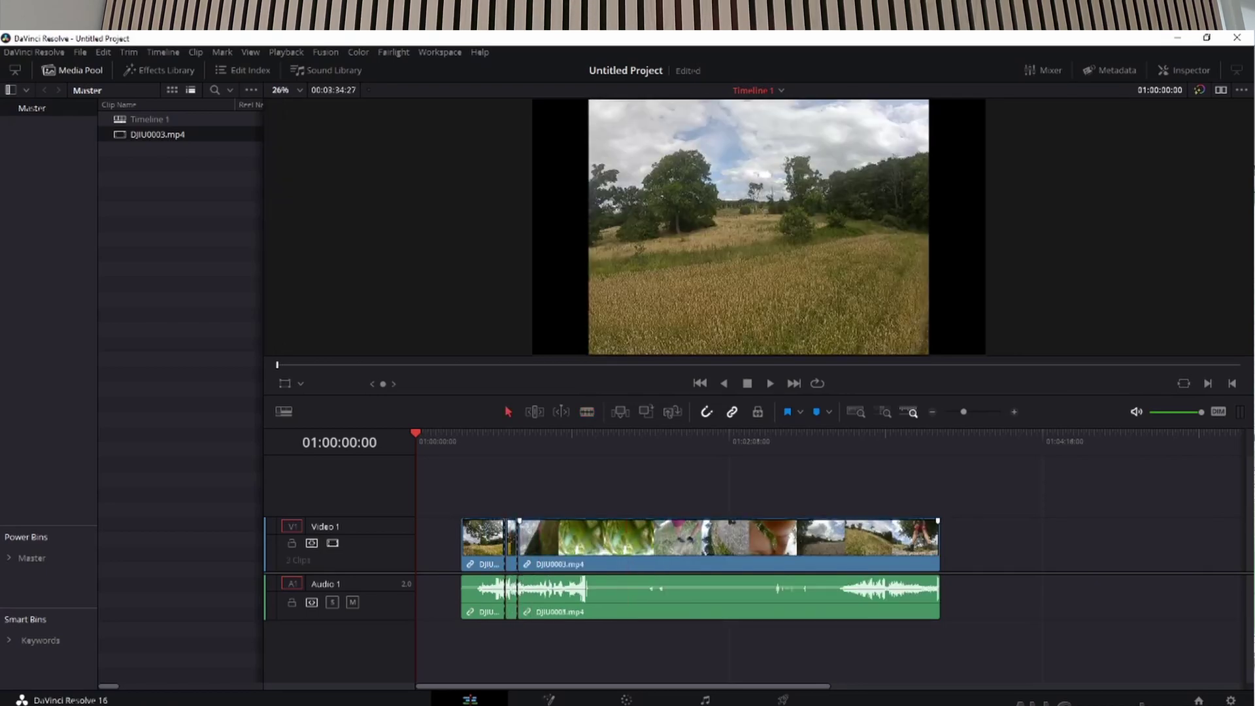
click(484, 542)
key(BackSpace)
key(BackSpace)
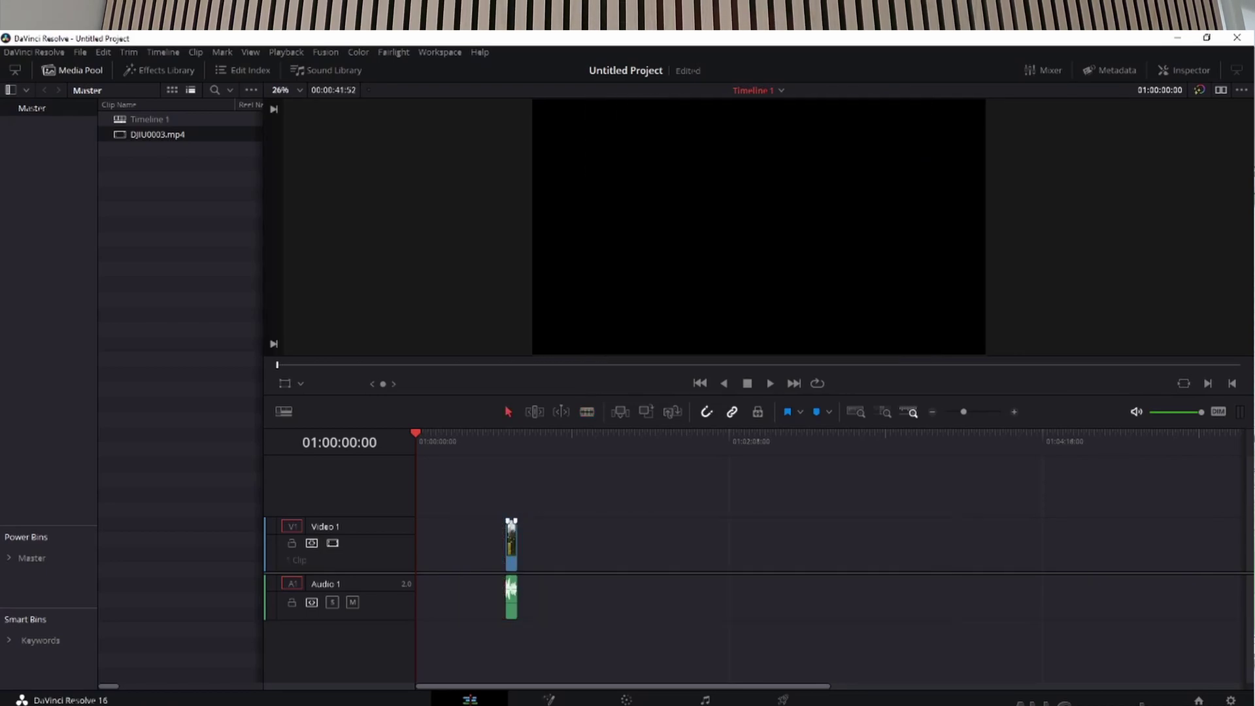
drag(510, 533, 422, 533)
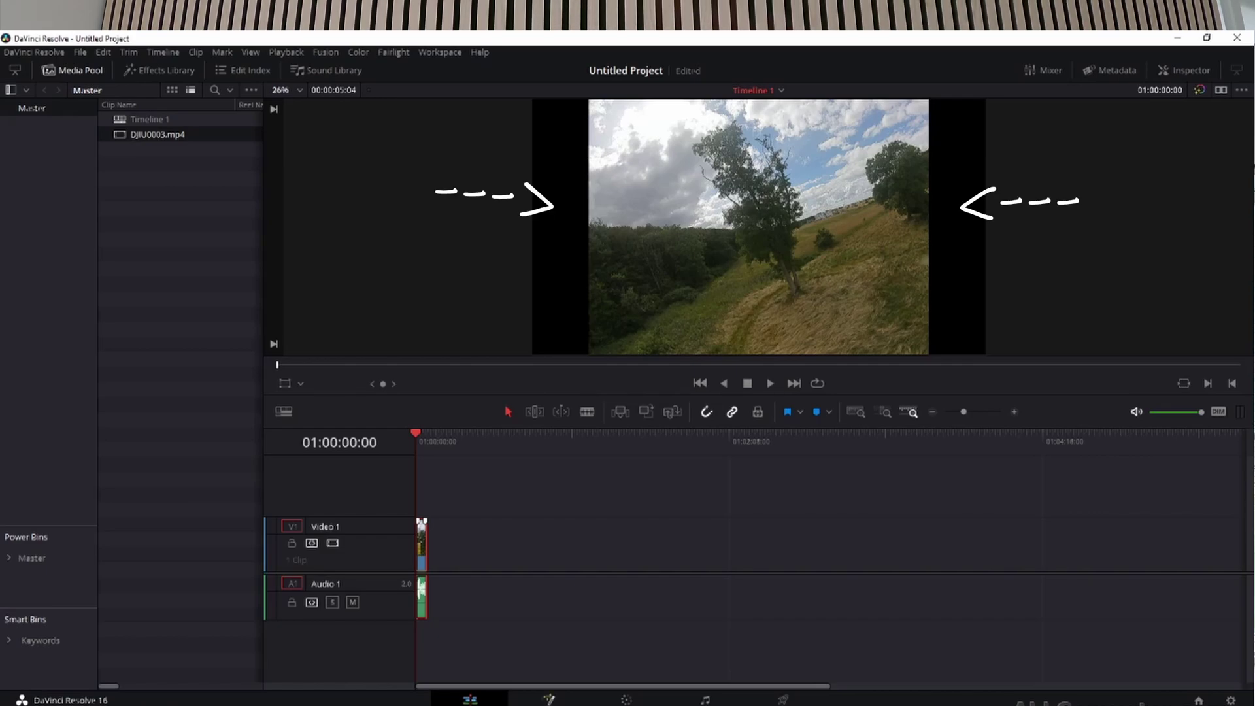
Step: Check the clip on the Fusion page, then return to the Edit page and open the clip's options
key(shift+5)
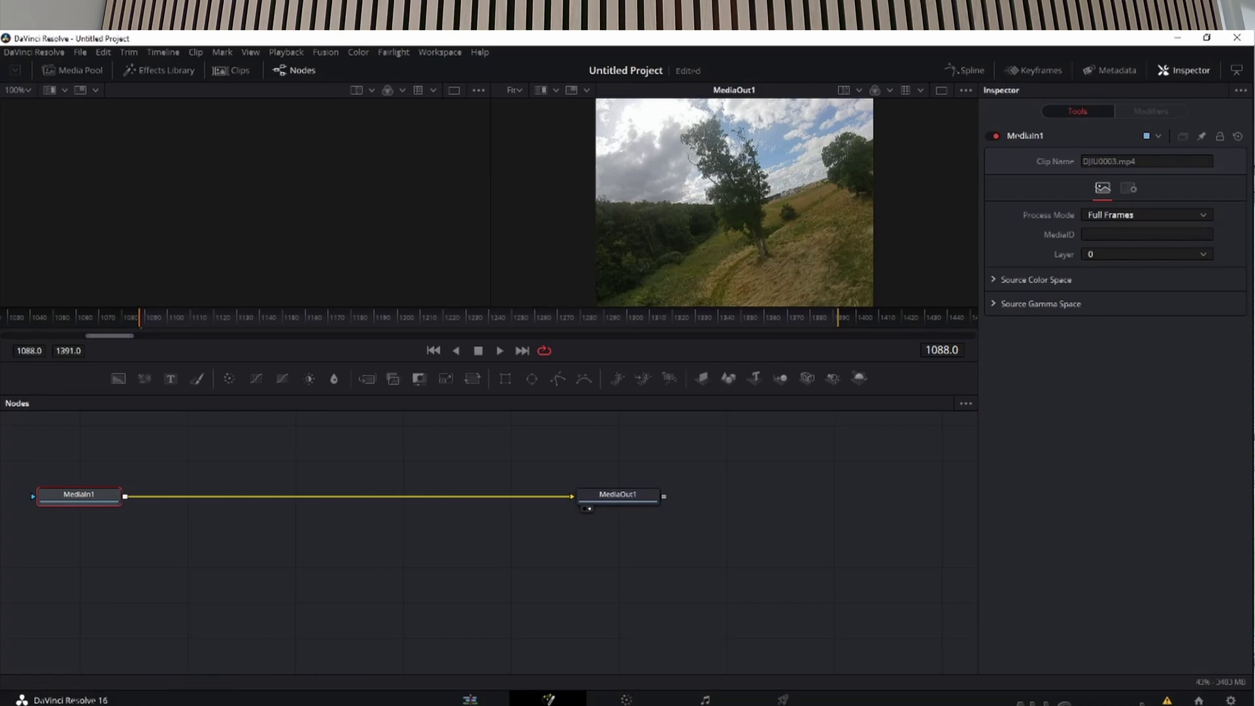
key(shift+4)
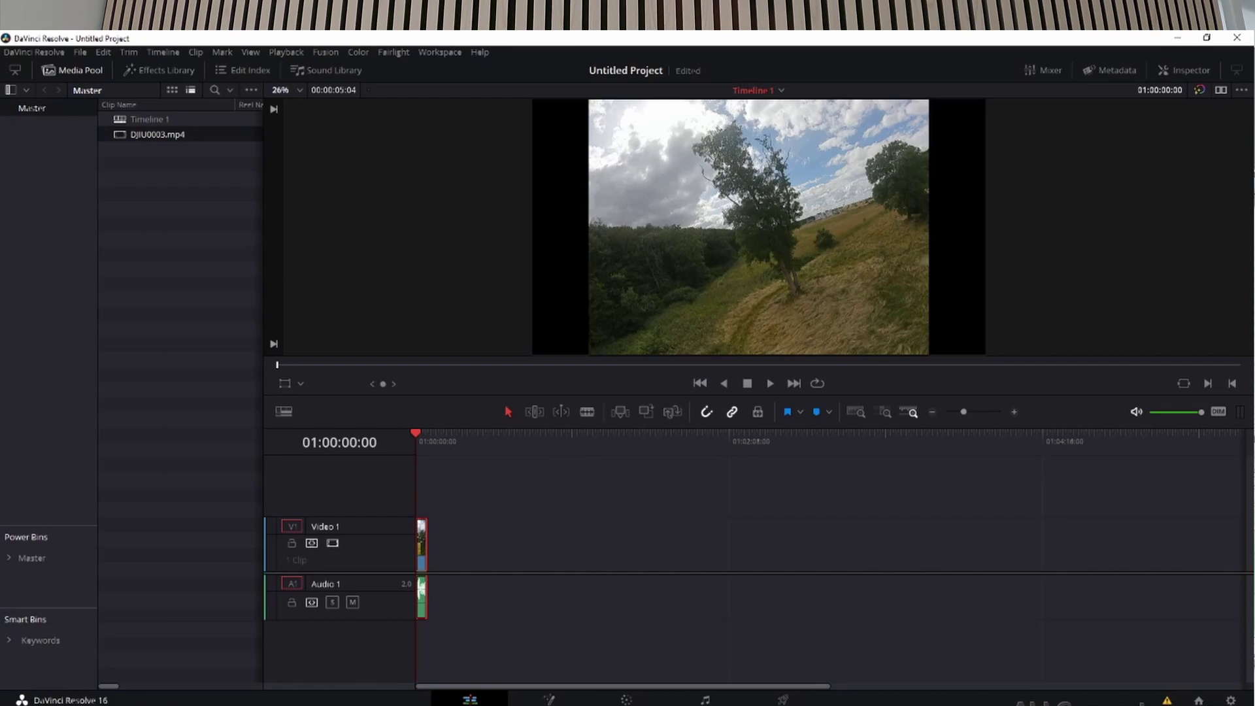
right_click(421, 545)
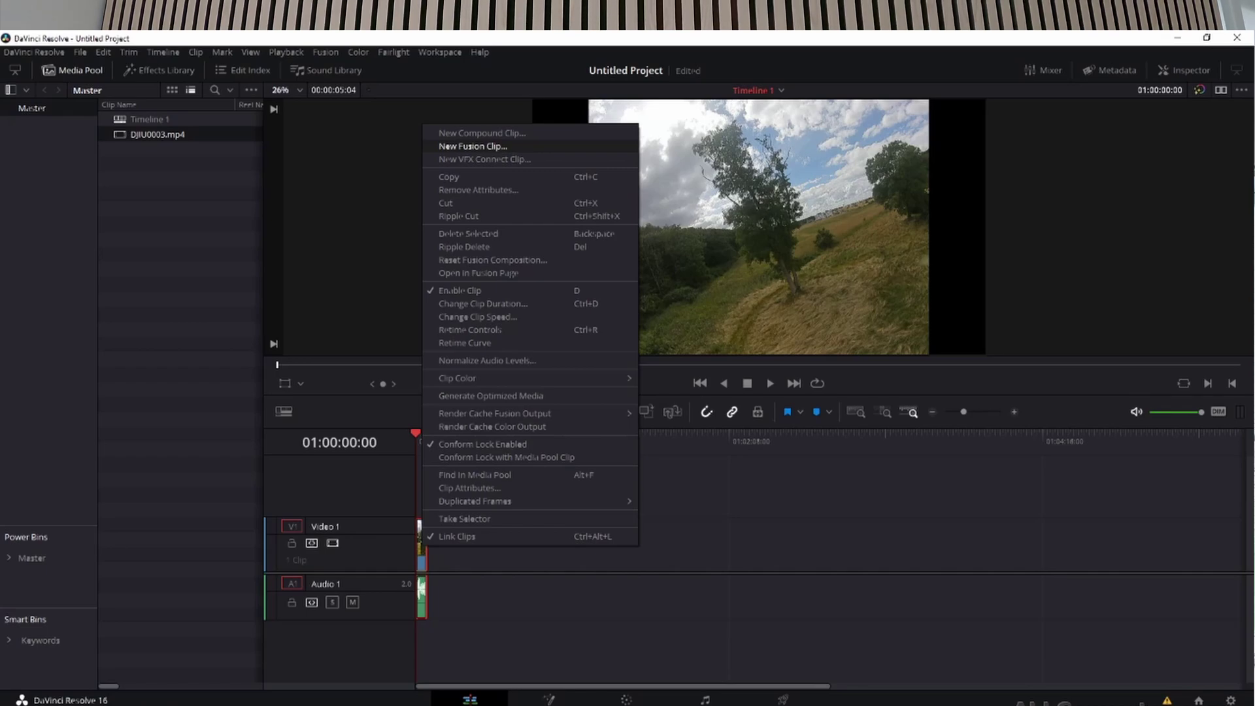
Step: Turn the V1 clip into Compound Clip 1, keeping the default name
click(482, 133)
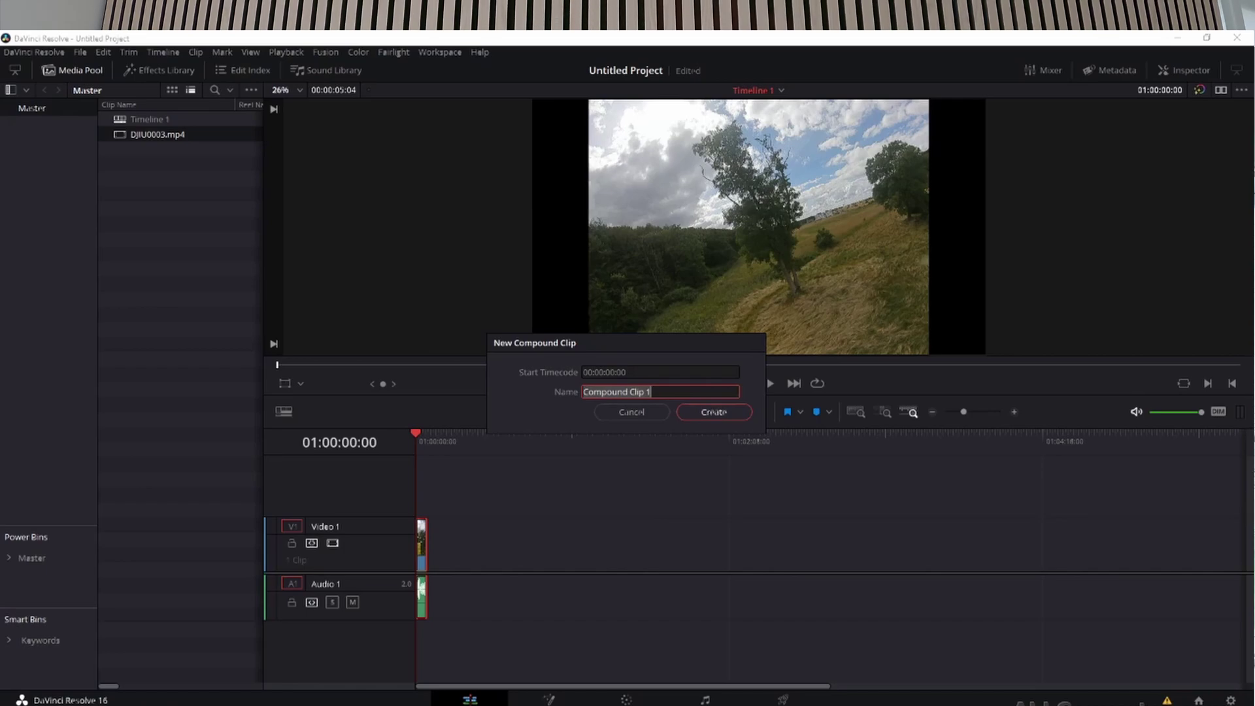
key(Return)
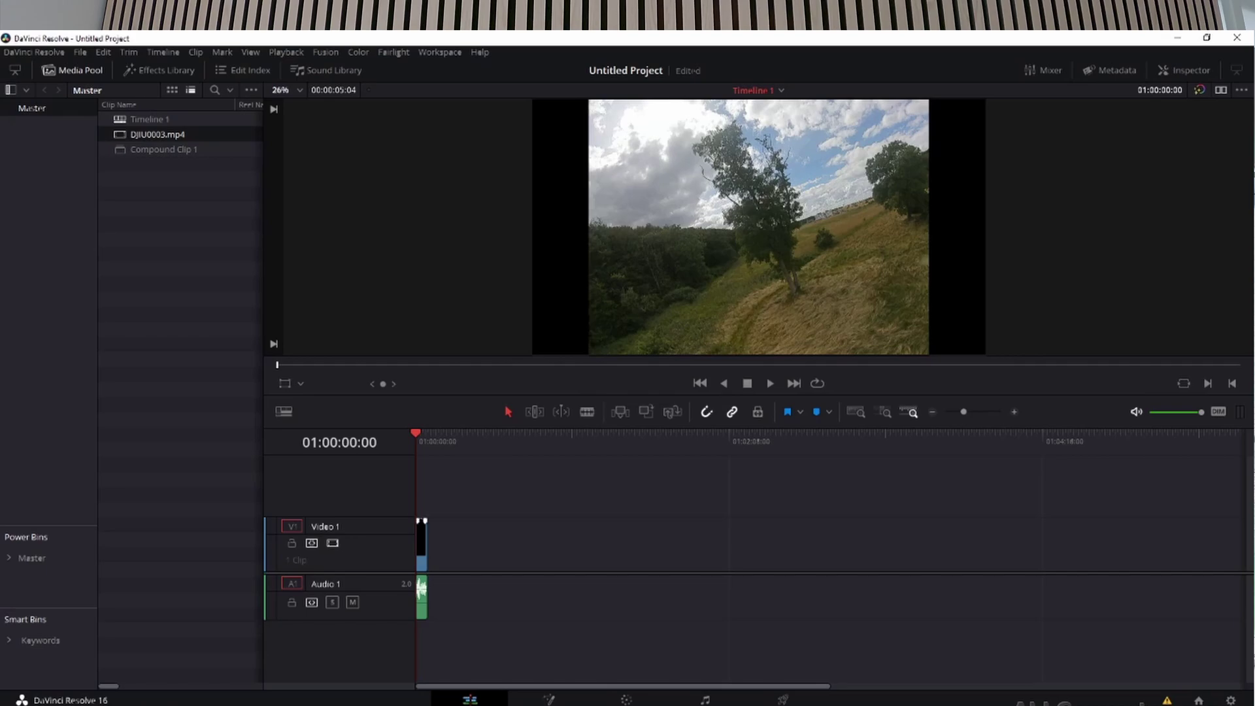
click(549, 699)
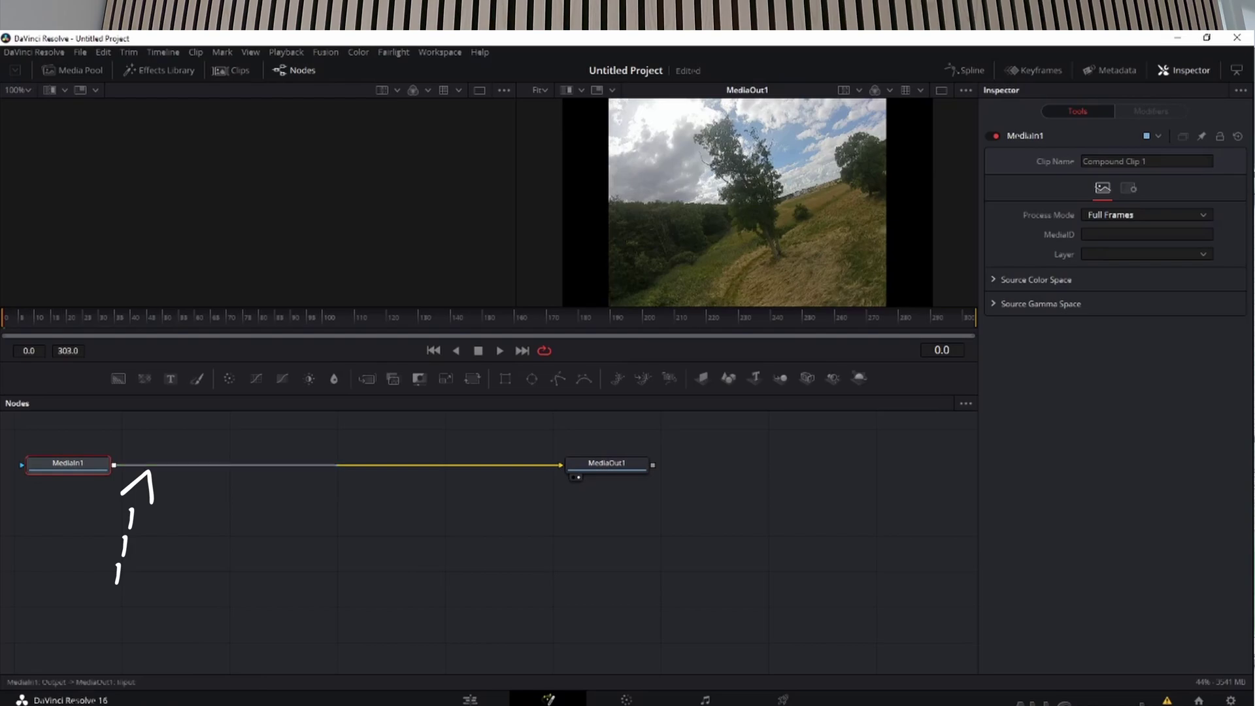
Step: Insert the superview 2.0 macro between MediaIn1 and MediaOut1 and align MediaIn1 with it
right_click(156, 465)
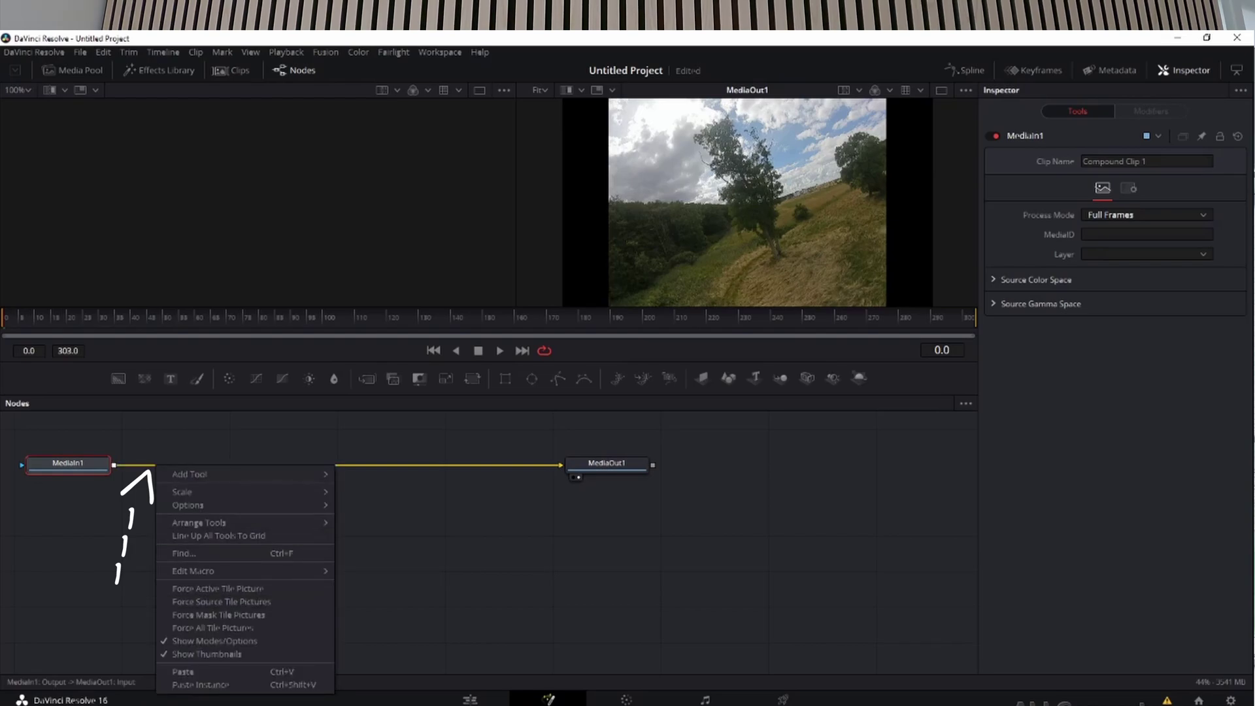
mouse_move(189, 474)
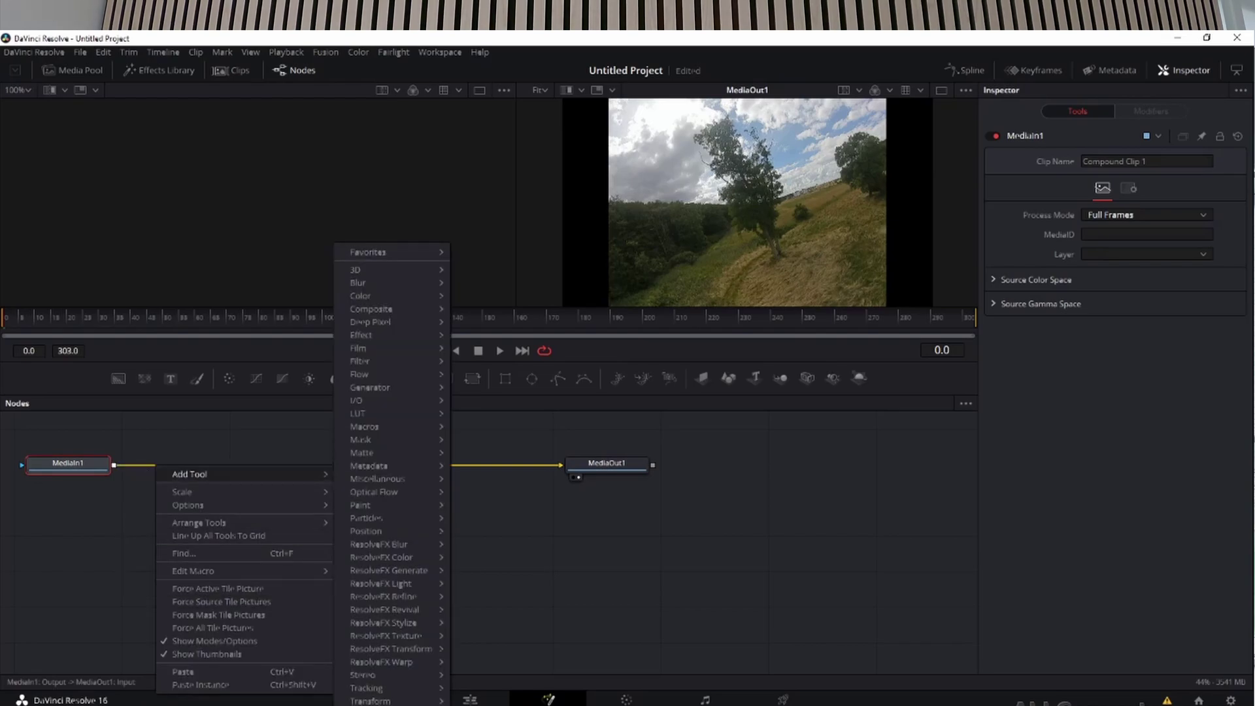
mouse_move(366, 427)
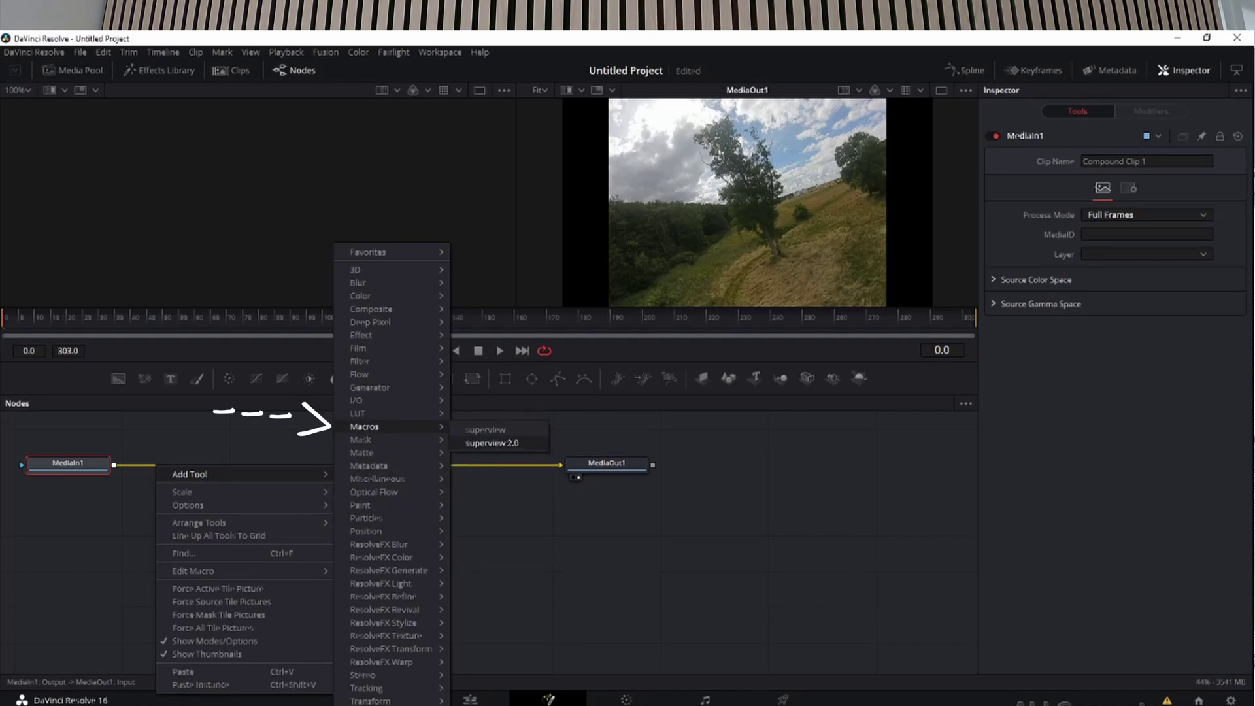
click(491, 442)
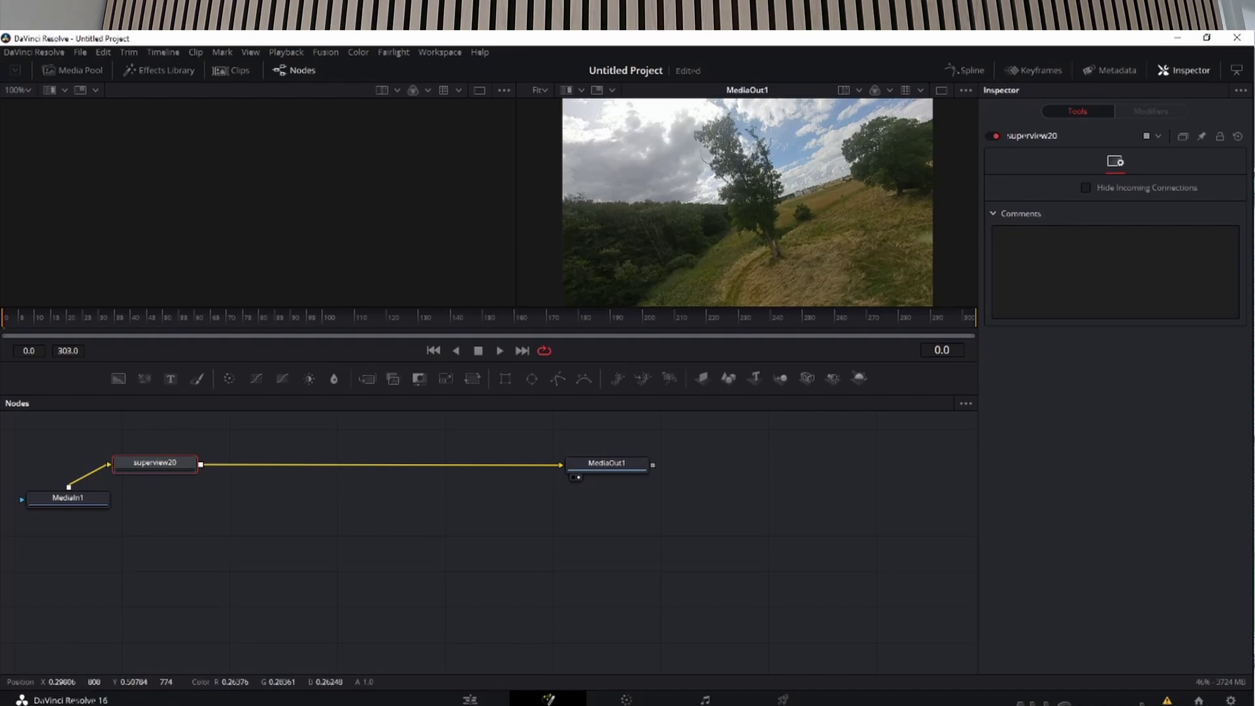
drag(68, 498, 67, 461)
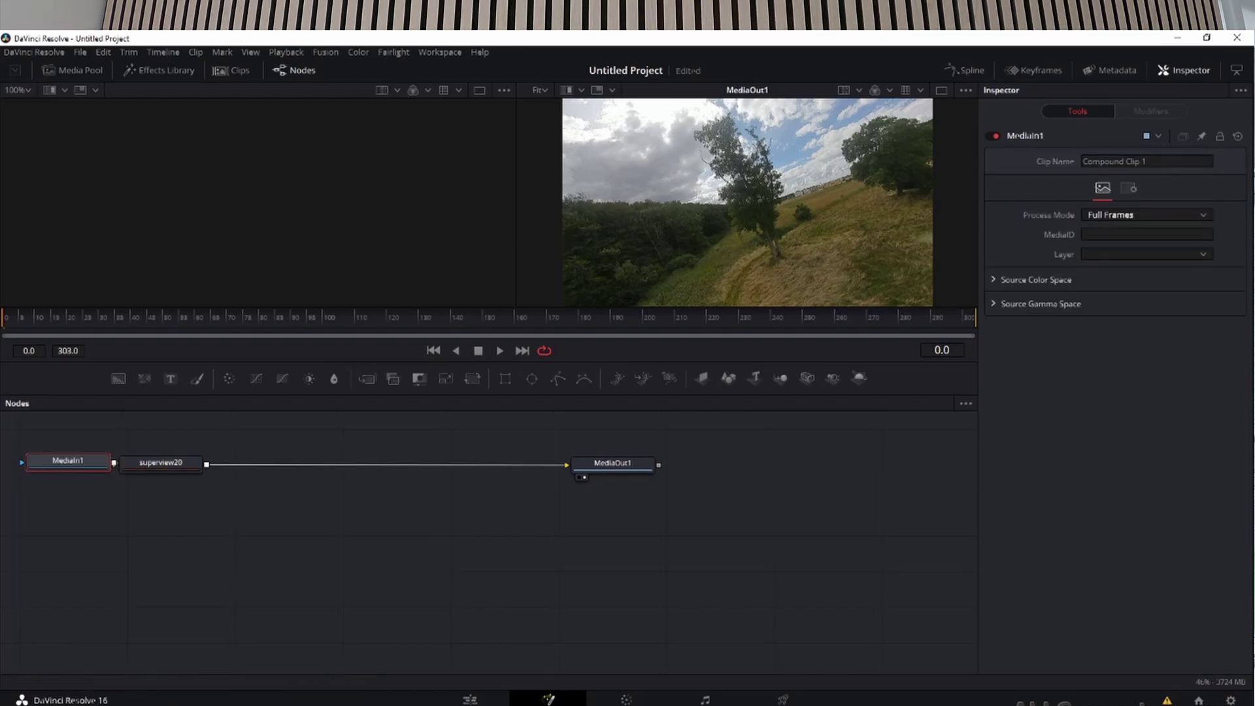
Step: Queue an MP4 H.264 render at 2704 x 1520, 60 fps, with a new output file name
key(shift+8)
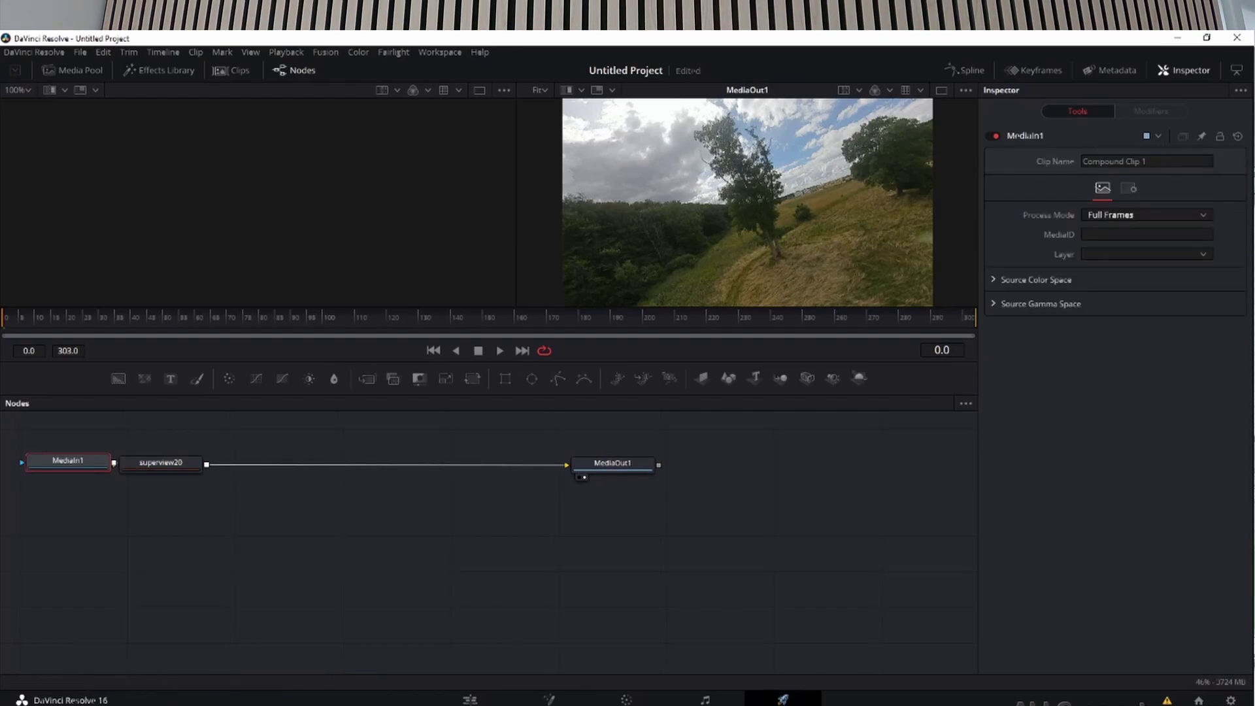
double_click(70, 182)
text(testsuperview)
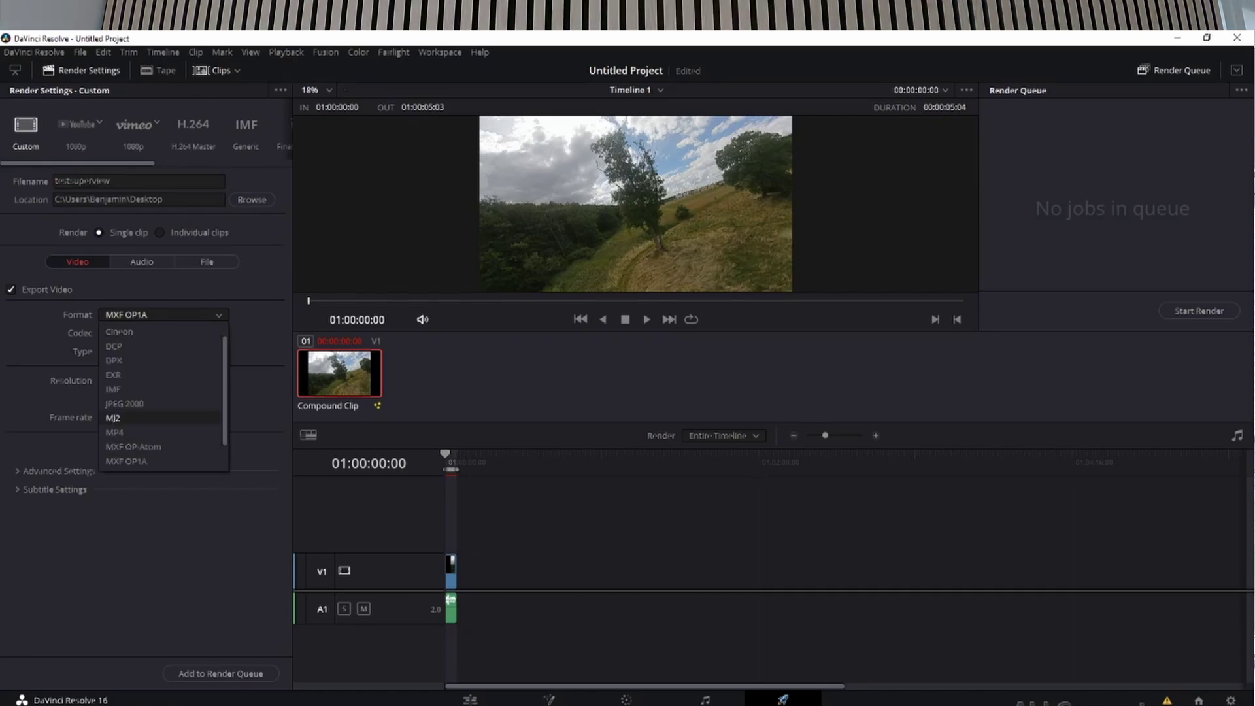
click(114, 432)
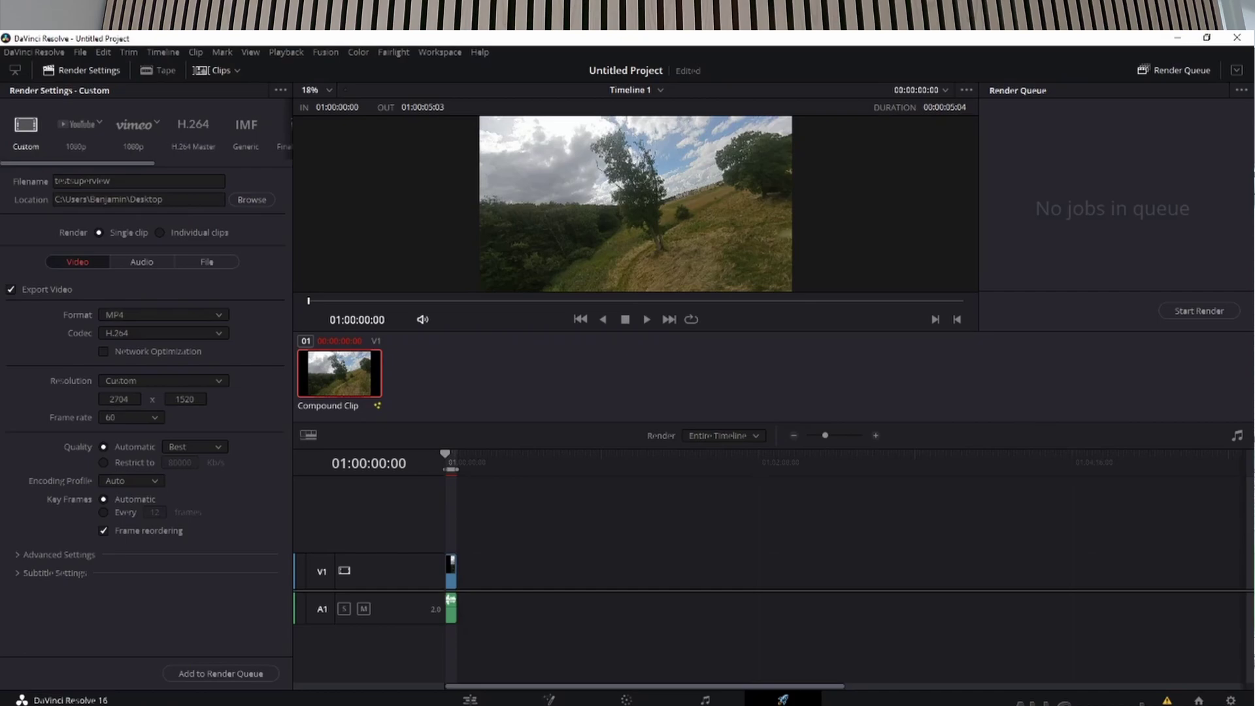
click(220, 674)
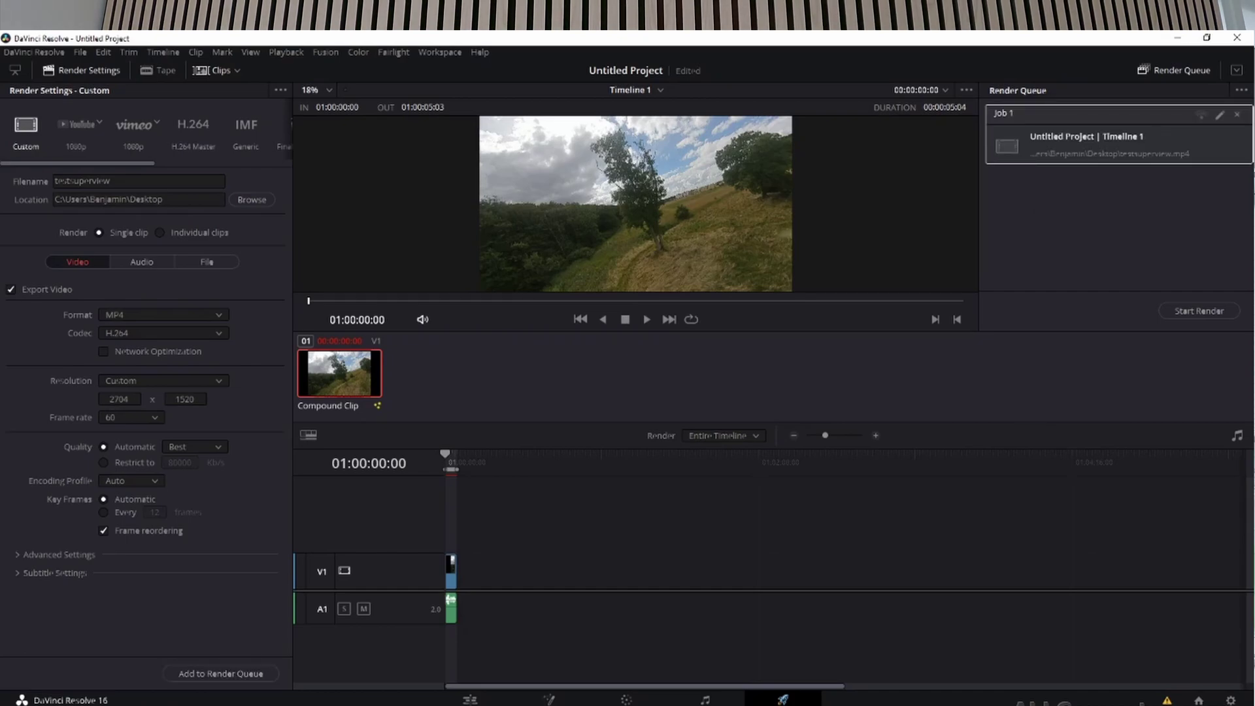